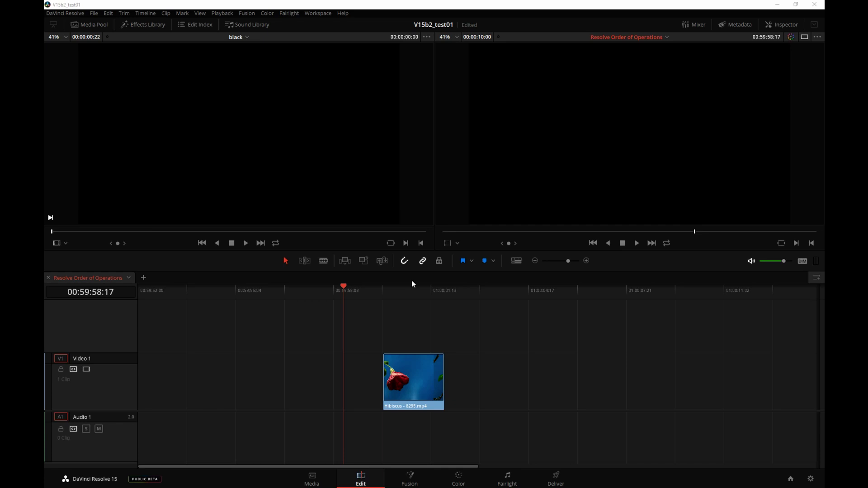
Play the Hibiscus clip and filter the OpenFX effects list by 'blur'.
left_click(405, 310)
key("space")
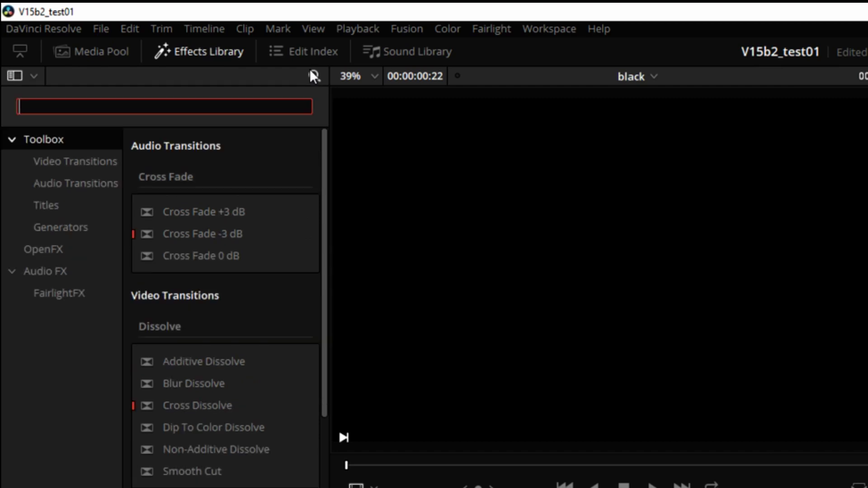
left_click(53, 248)
left_click(154, 108)
type("blur")
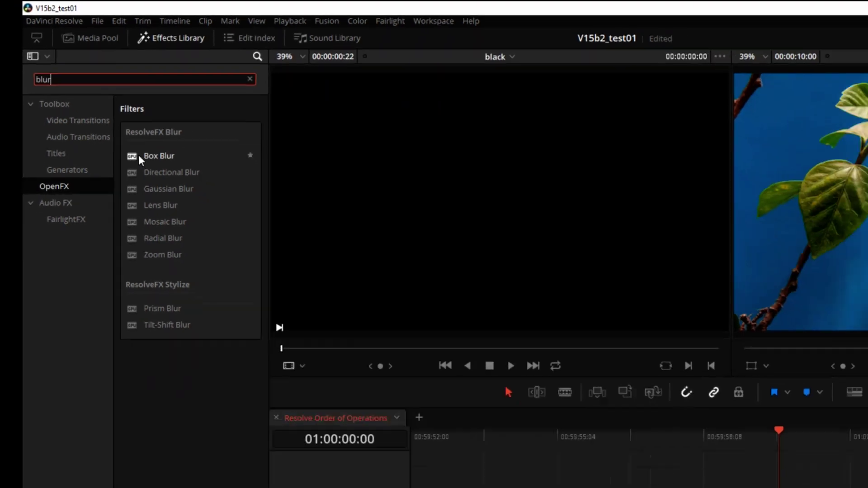
Apply Box Blur to the Hibiscus clip and preview it on the Fusion page.
left_click_drag(183, 209, 578, 382)
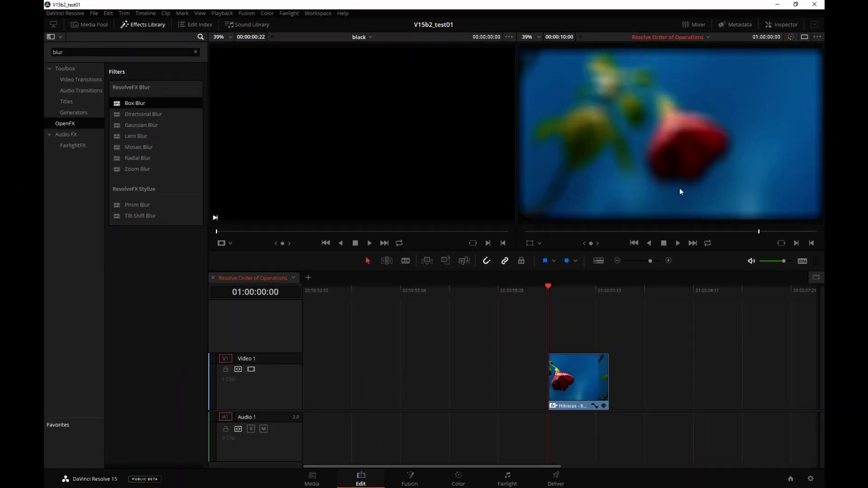
left_click(427, 474)
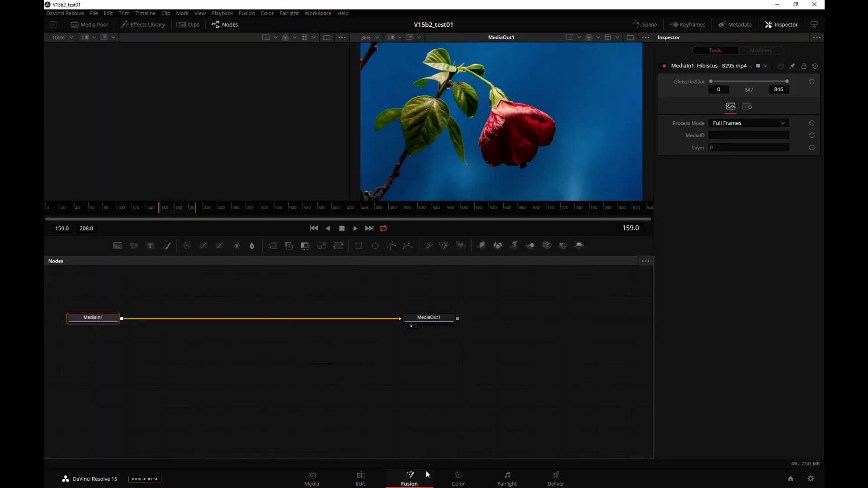
left_click(361, 480)
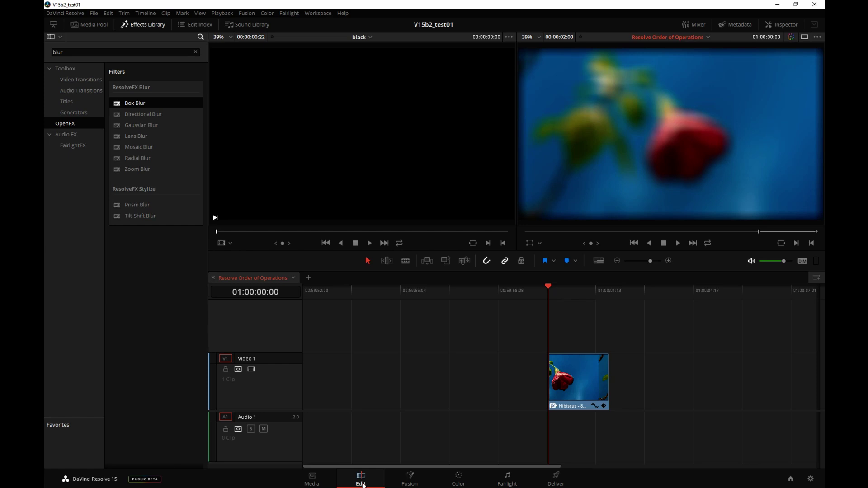
Close the Effects Library and delete the Box Blur from the clip in the Inspector.
left_click(144, 24)
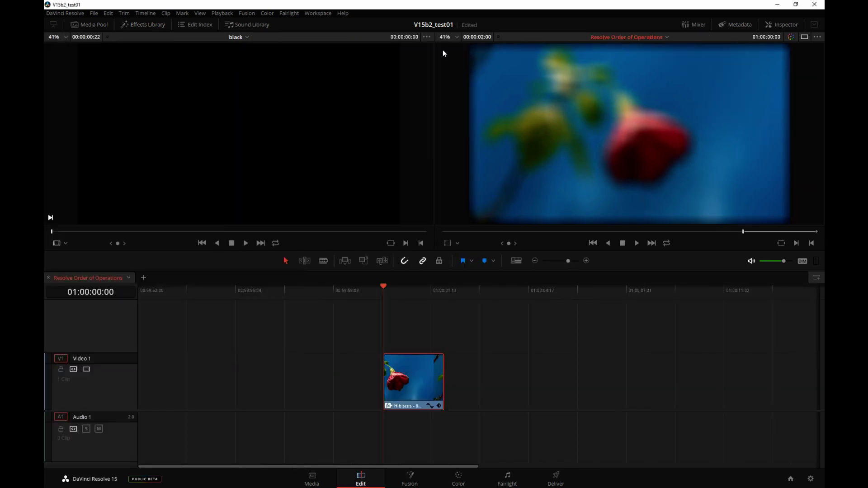
left_click(778, 27)
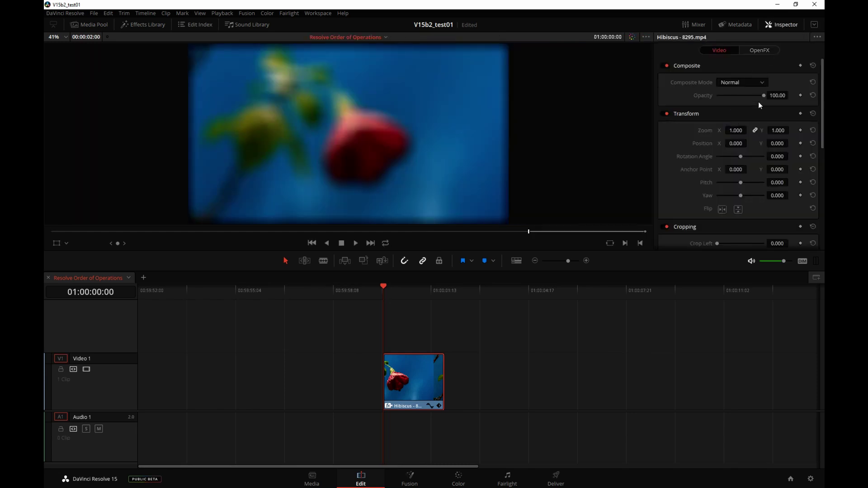
left_click(762, 50)
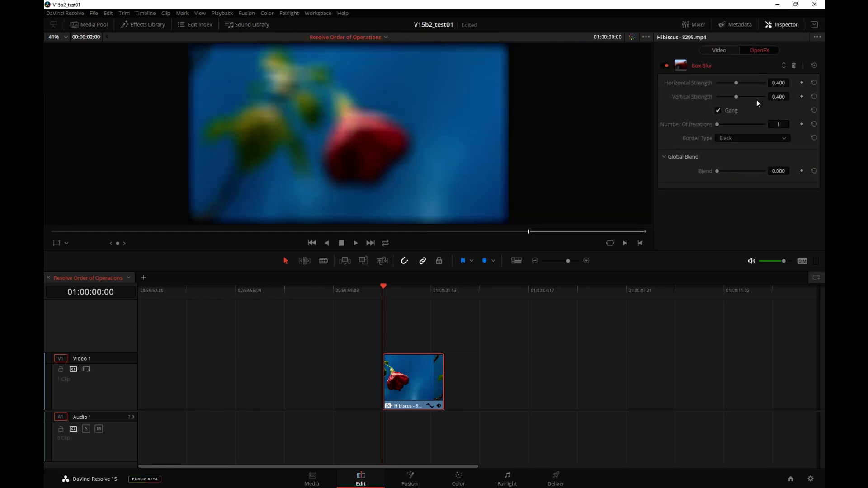
left_click(795, 65)
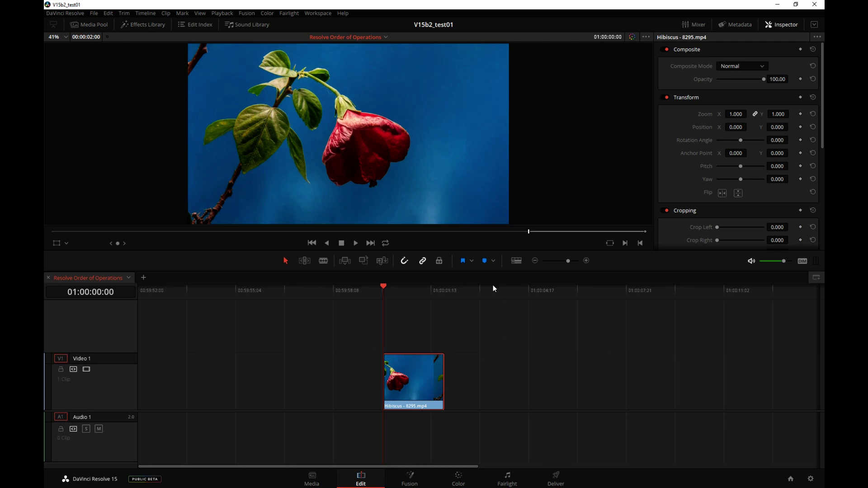
Crop the clip's left side to 650.880, set Position X to 180, and check it in Fusion.
left_click(815, 25)
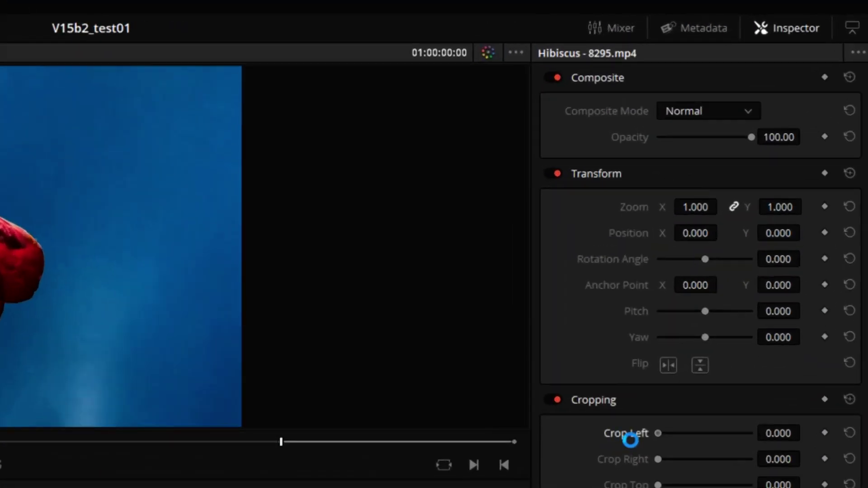
left_click_drag(660, 434, 690, 434)
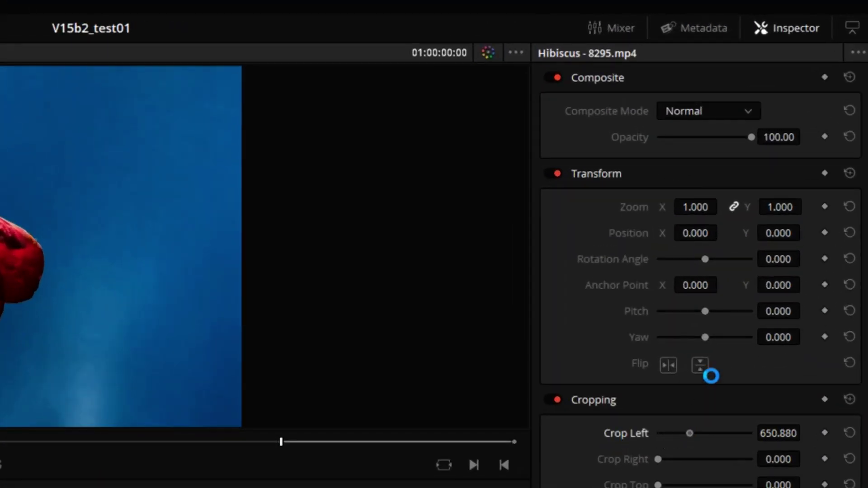
left_click_drag(700, 238, 741, 238)
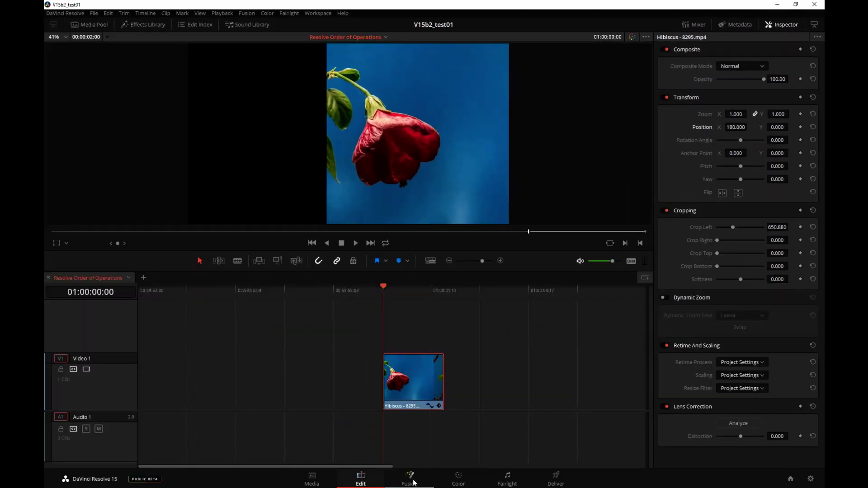
left_click(414, 483)
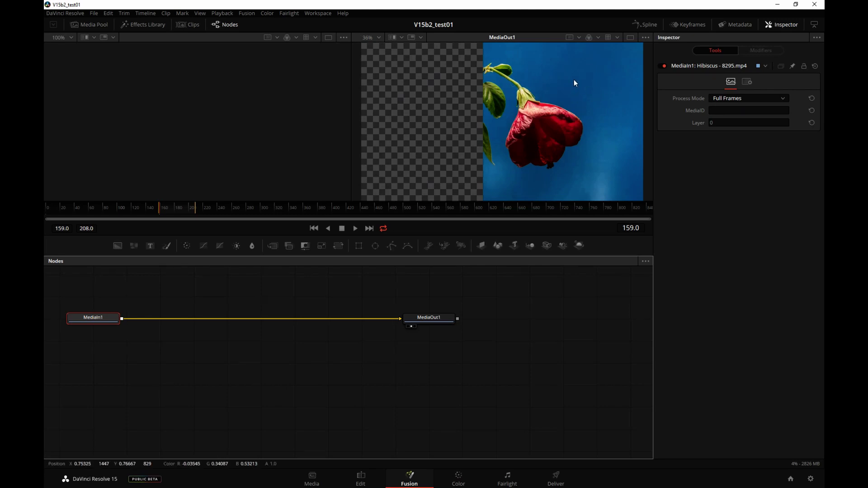
Back on the Edit page, reset the clip's Position X and Crop Left to 0.
left_click(361, 480)
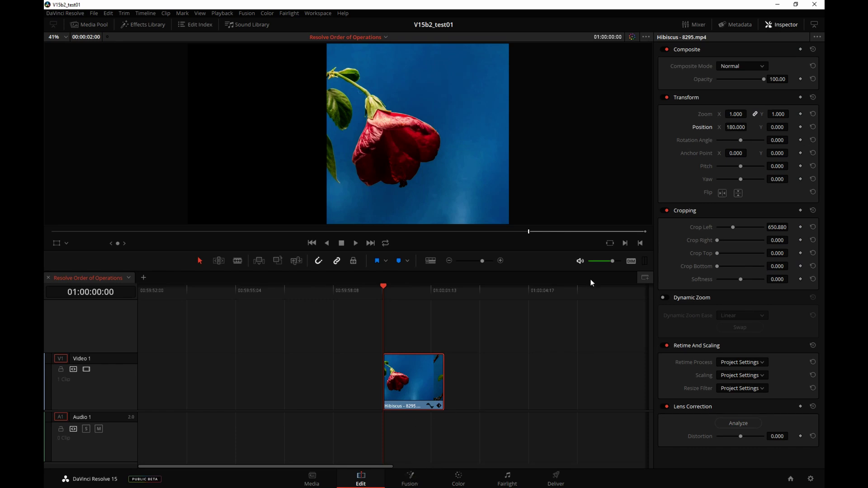
left_click(812, 128)
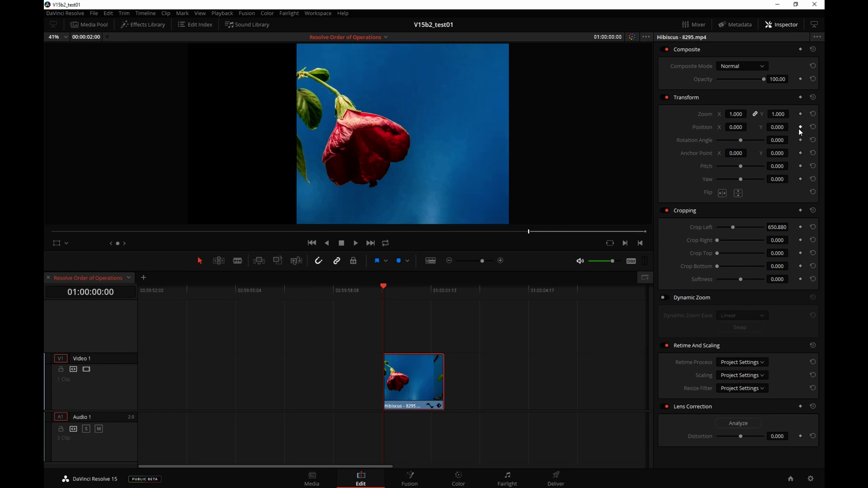
left_click(813, 227)
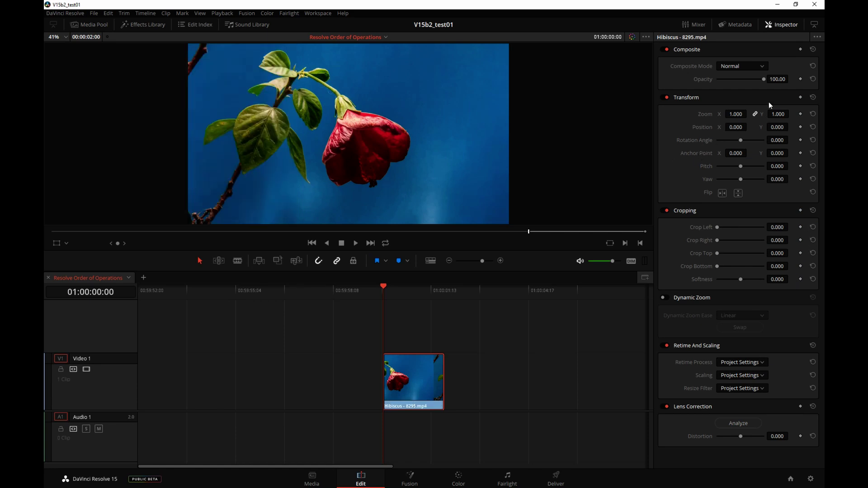
left_click(742, 66)
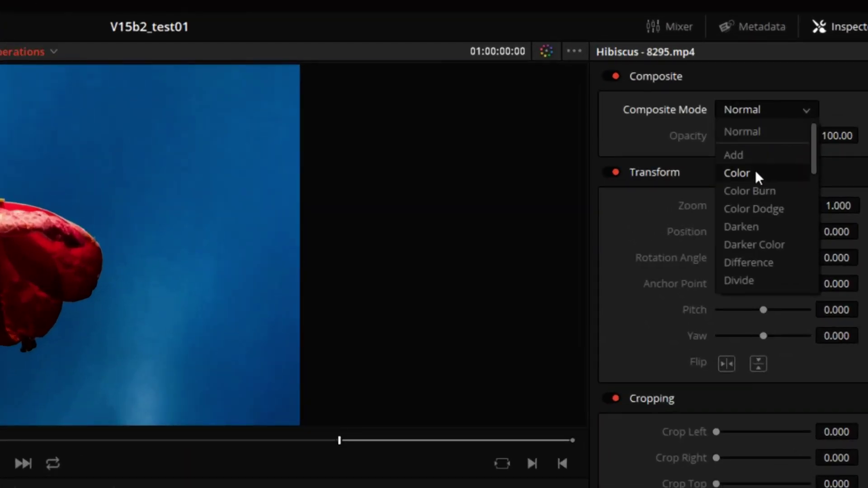
left_click(755, 172)
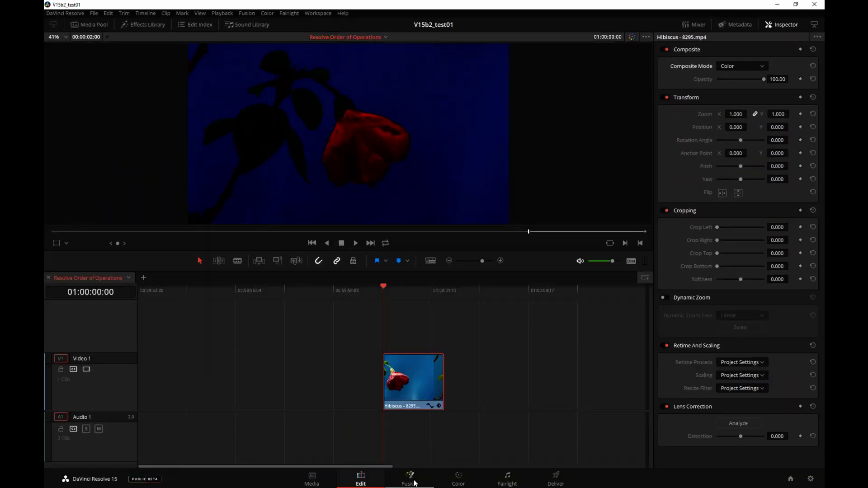
left_click(415, 483)
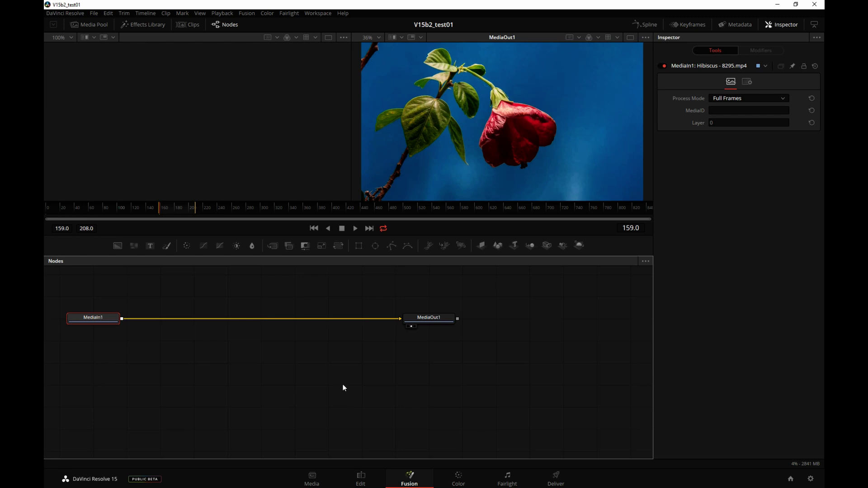
left_click(365, 482)
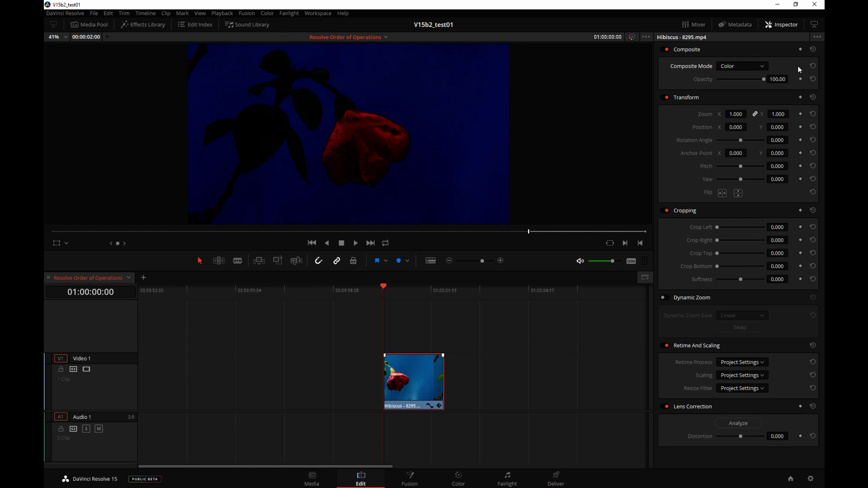
Return the clip's composite mode to Normal and play it from the start.
left_click(813, 66)
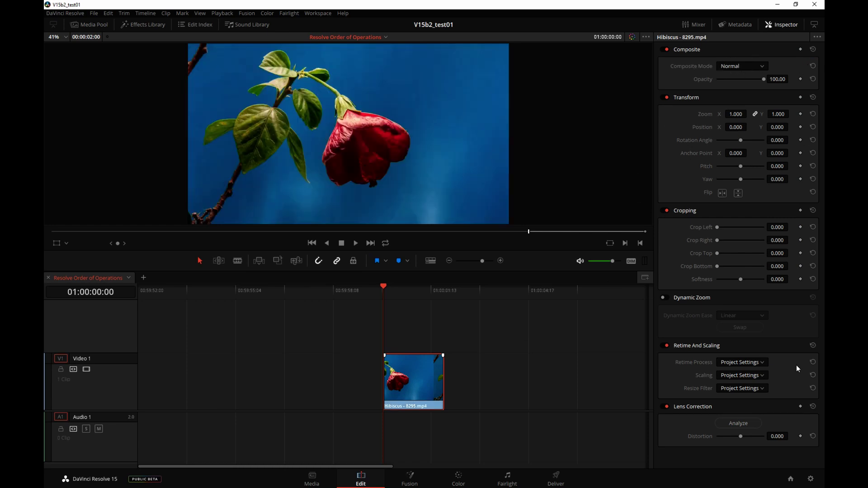
key("space")
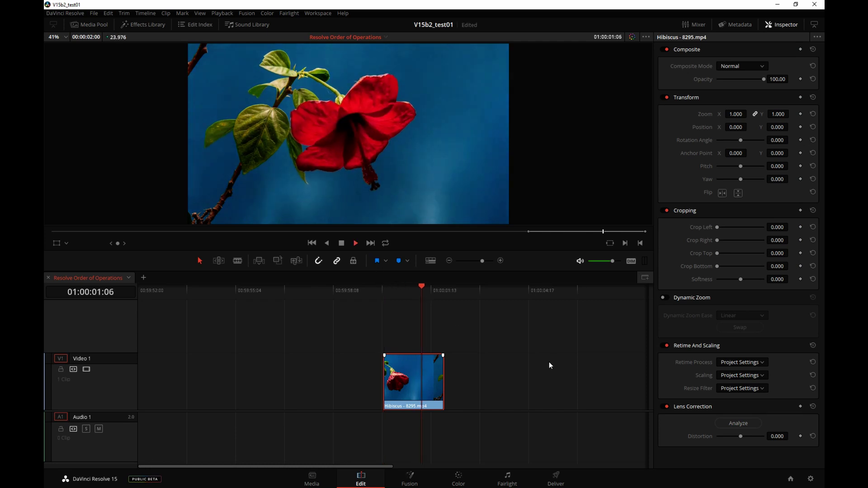
left_click_drag(406, 294, 383, 300)
Change the Hibiscus clip speed to 50%.
right_click(423, 379)
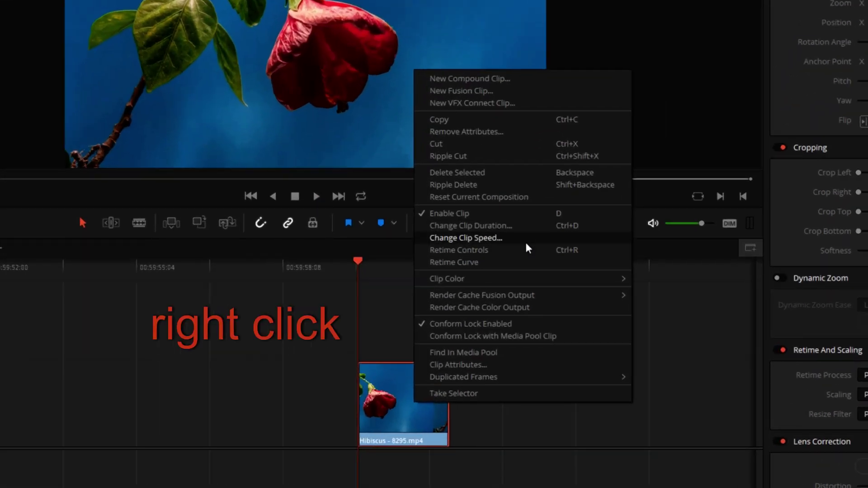
left_click(498, 268)
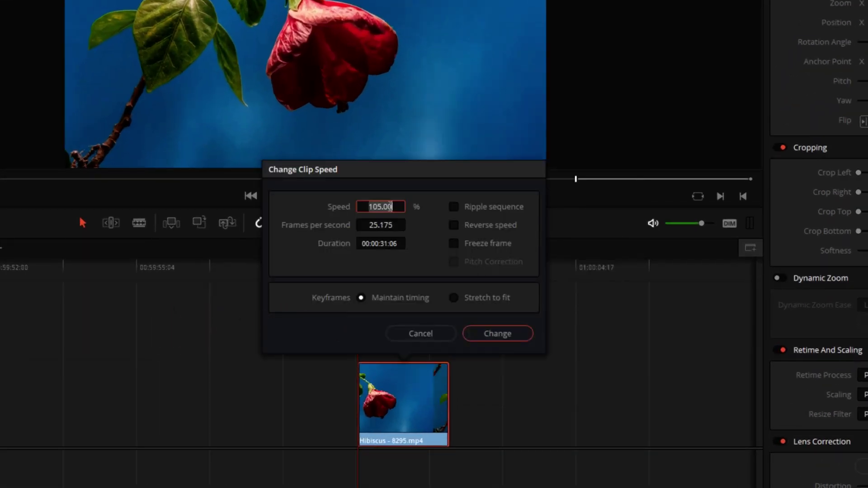
type("50")
left_click(500, 333)
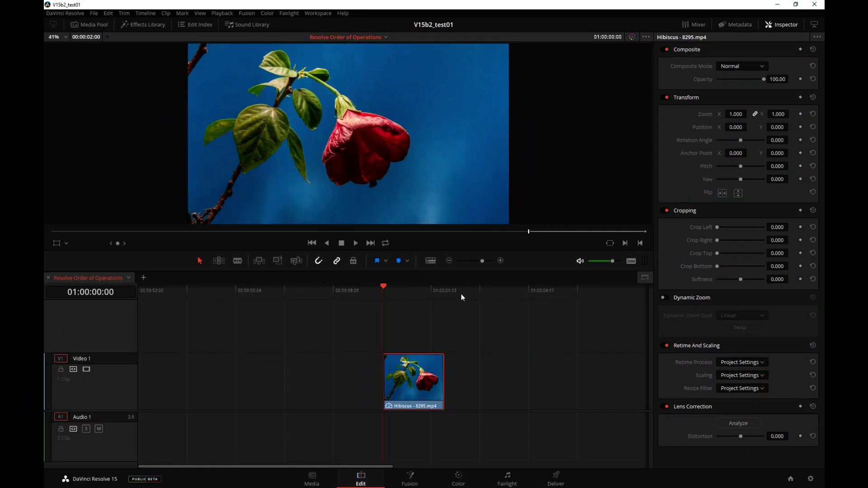
Play the 50% clip through, preview it in Fusion, and return to the Edit page.
key("space")
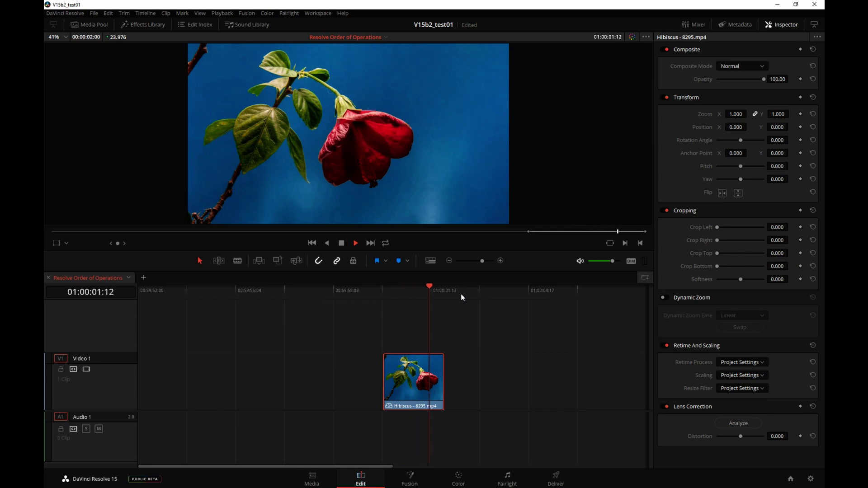
left_click(424, 289)
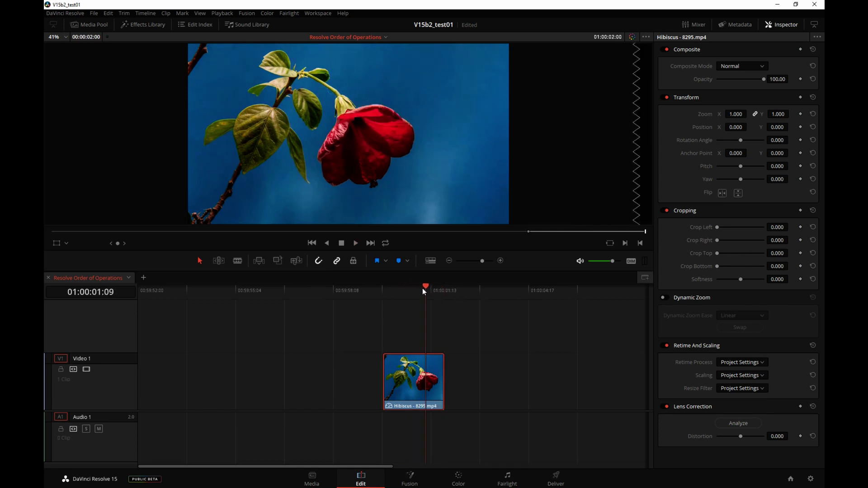
left_click(384, 297)
left_click(410, 477)
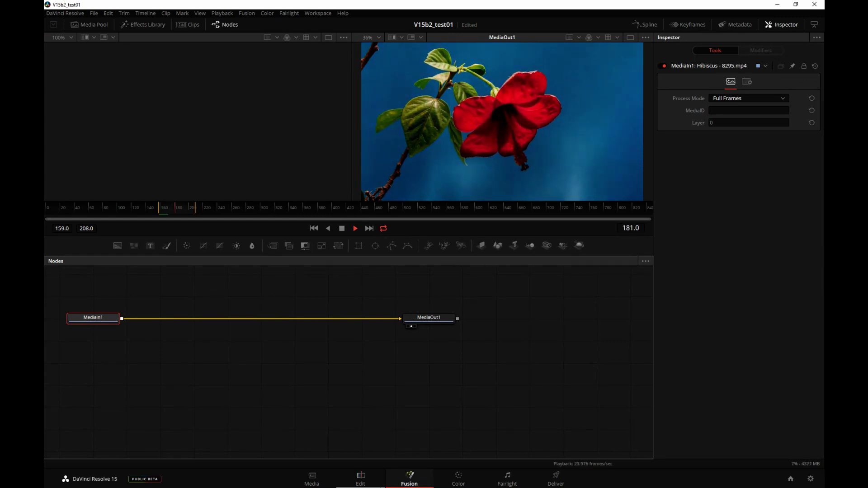
left_click(361, 478)
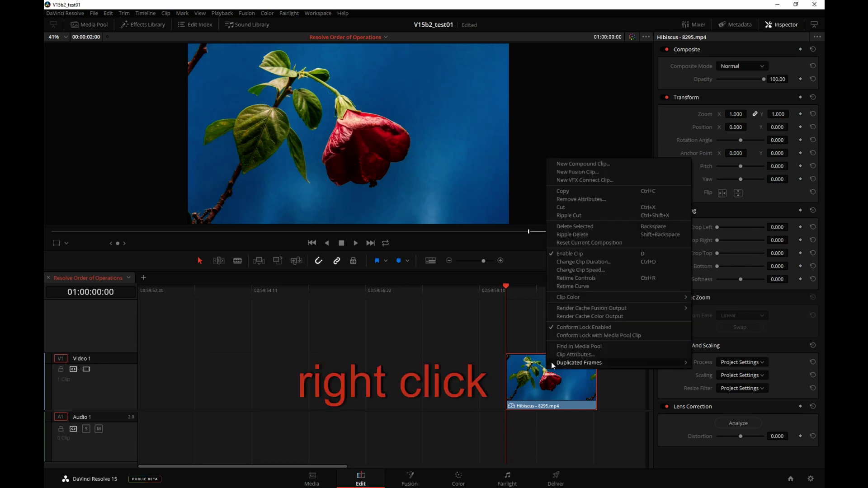
right_click(546, 373)
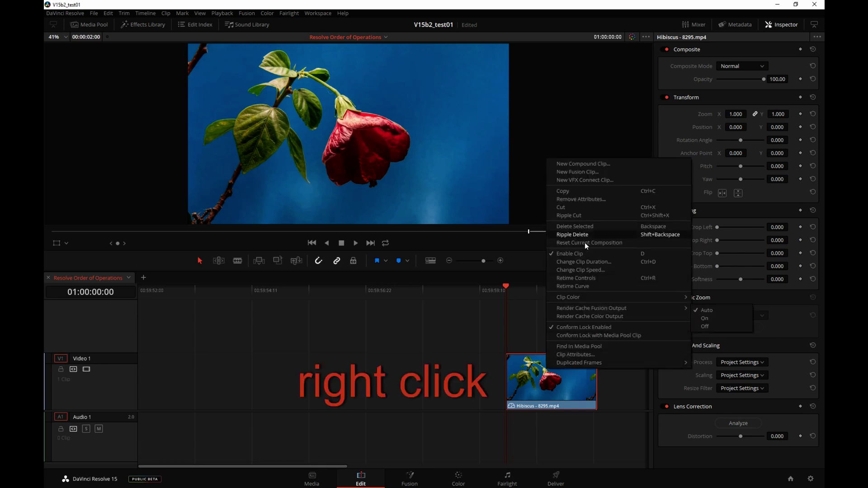
Change the Hibiscus clip speed to 1000%.
left_click(617, 270)
type("1000")
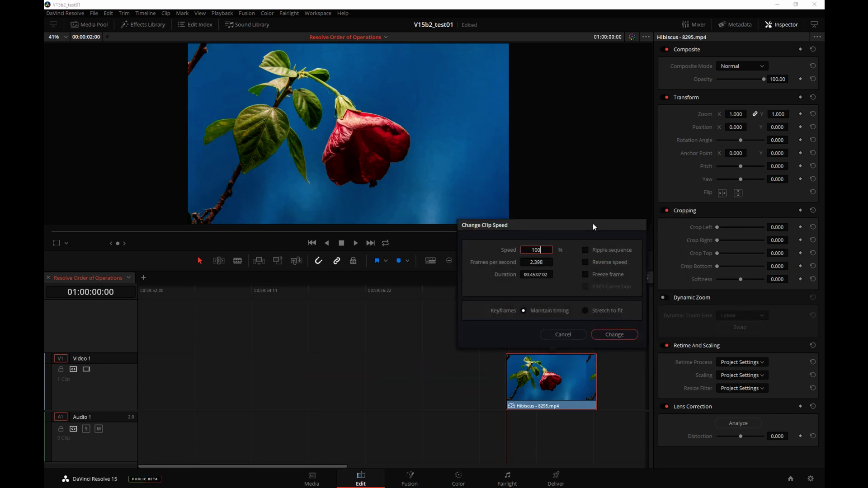
left_click(614, 335)
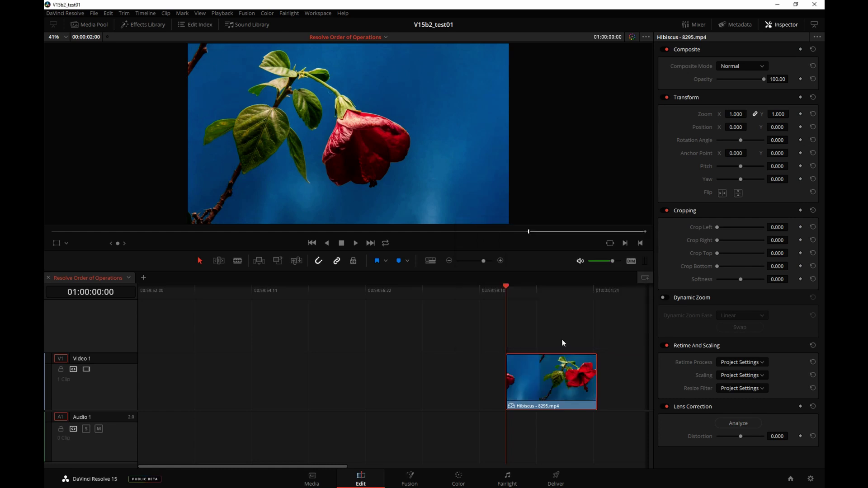
Drop saturation to 0 on the Color page, view it in Fusion, then return to Edit.
left_click(459, 480)
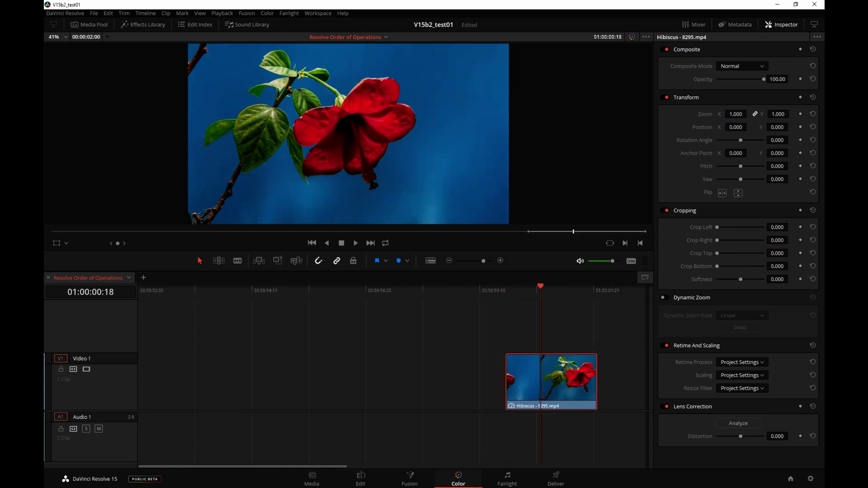
left_click_drag(250, 461, 213, 461)
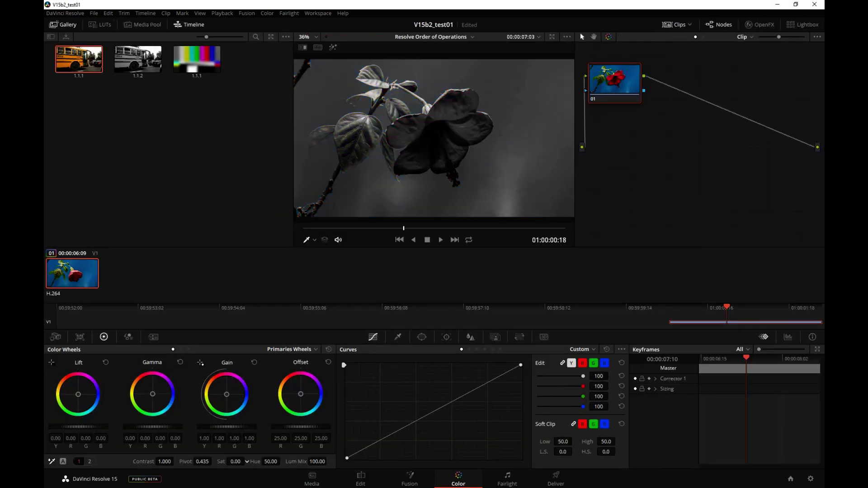
left_click(410, 481)
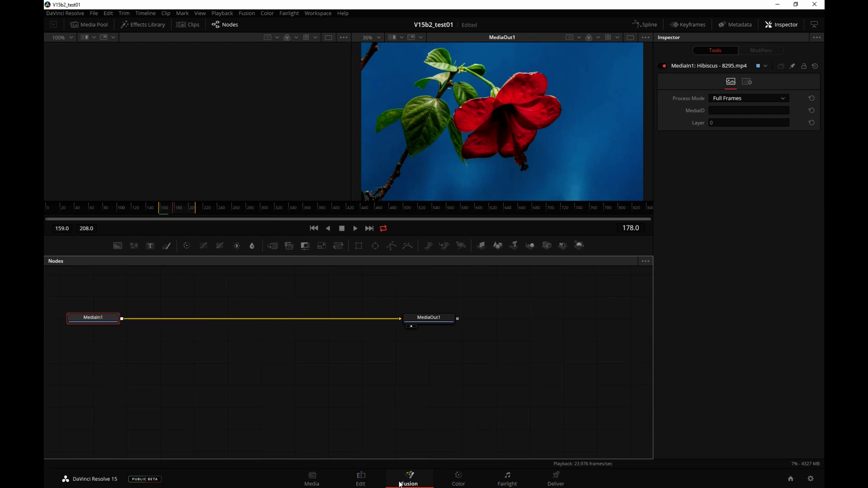
left_click(360, 480)
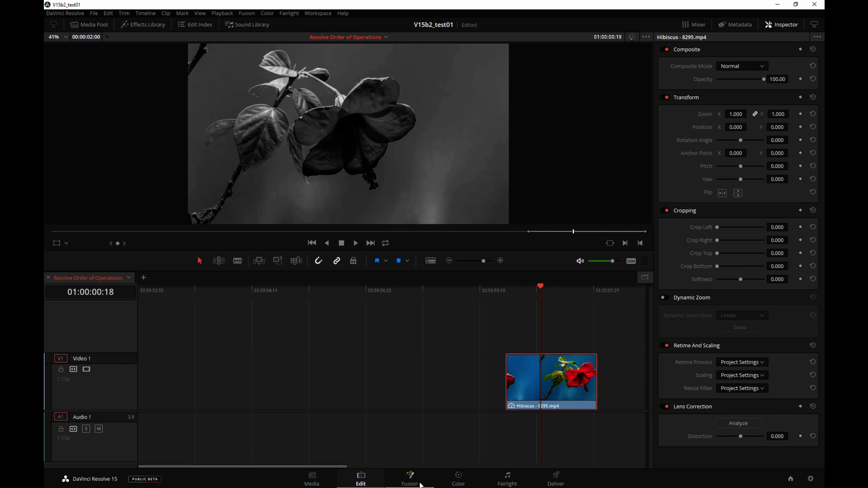
Turn the black-and-white clip into a compound clip named 'colored'.
mouse_move(528, 398)
left_mouse_down()
mouse_move(535, 398)
mouse_move(528, 398)
left_mouse_up()
right_click(571, 386)
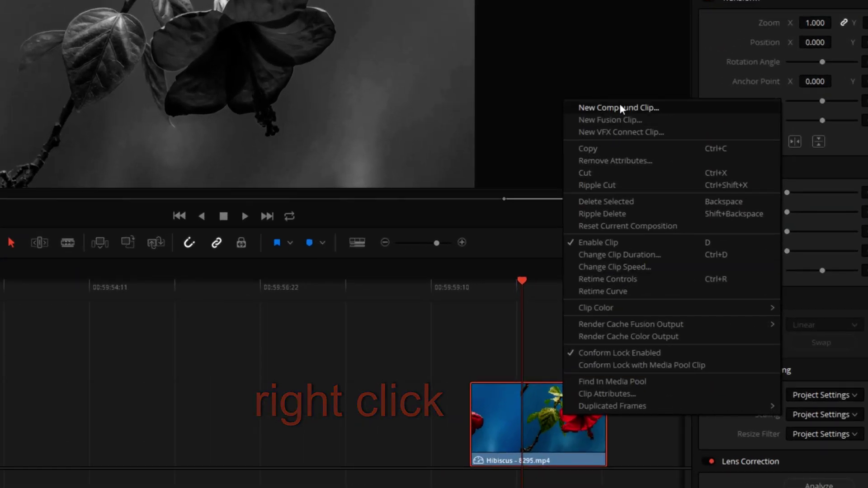
left_click(620, 108)
type("colored")
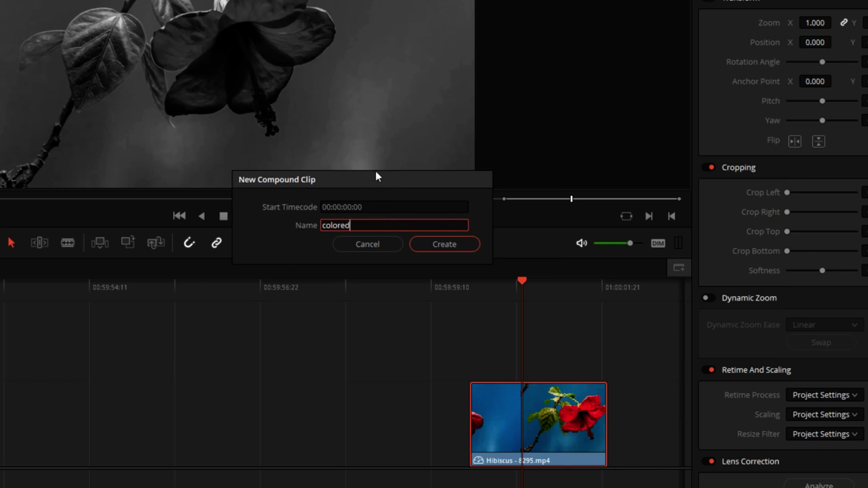
key("Return")
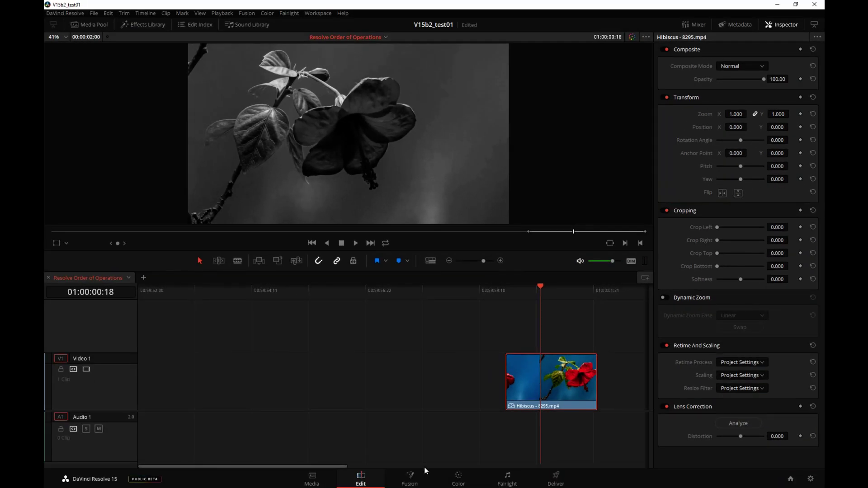
Nudge the MediaIn1 node in Fusion, return to Edit, and undo the compound clip.
left_click(424, 469)
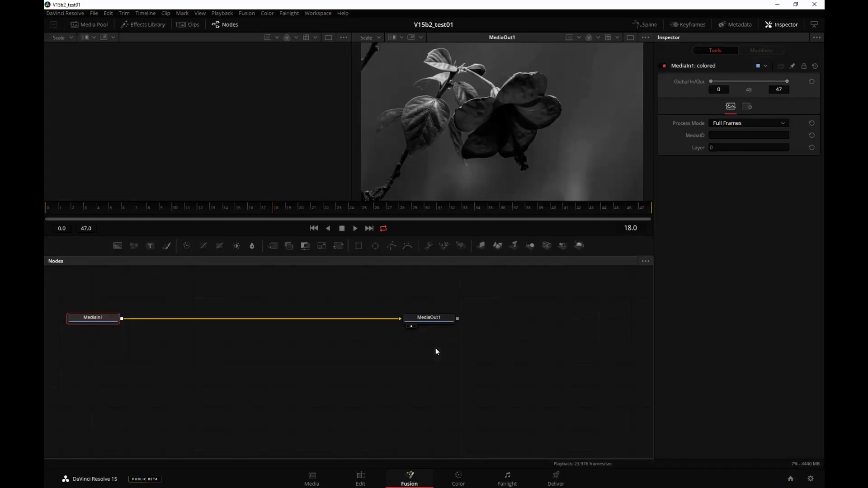
left_click_drag(114, 317, 115, 321)
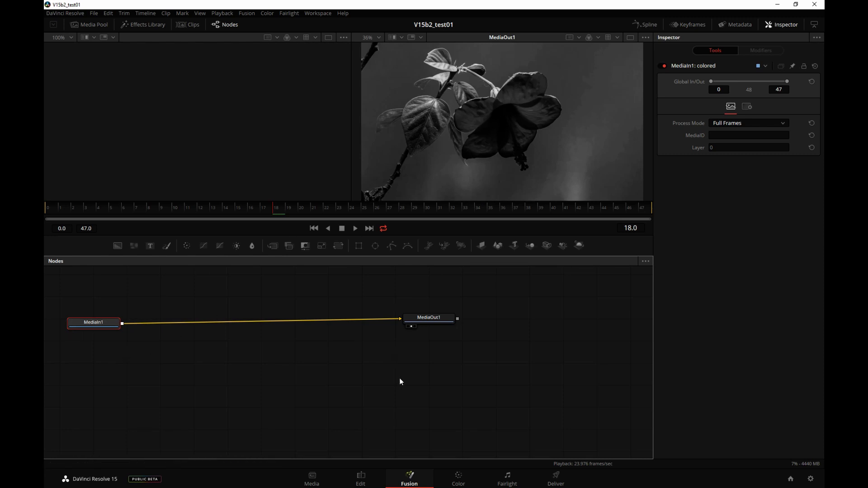
left_click(361, 478)
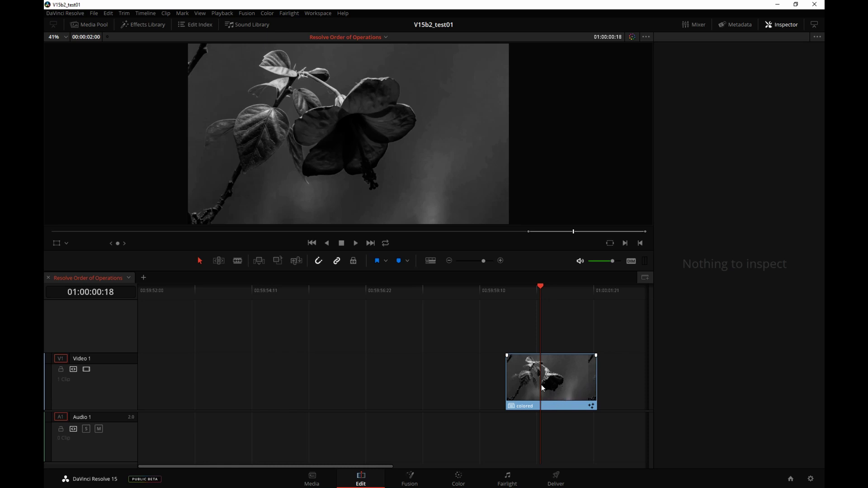
key("ctrl+z")
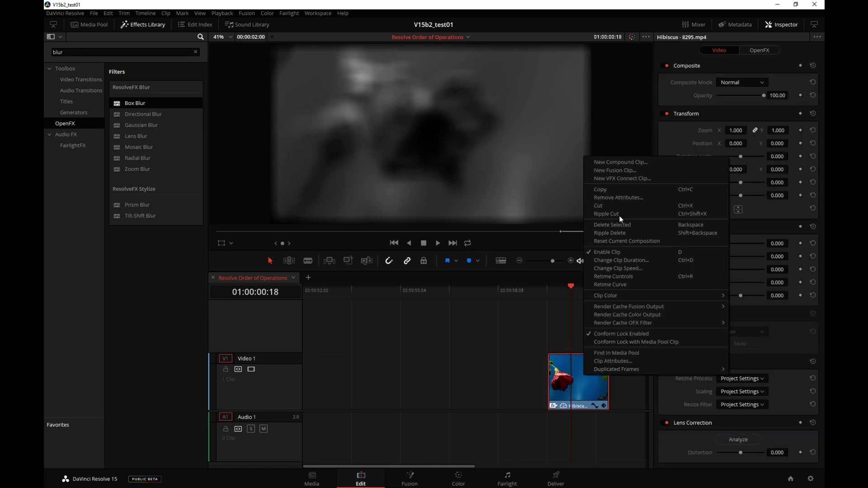
Nest the blurred clip in a new compound clip, naming it 'Hibiscus'.
left_click(620, 162)
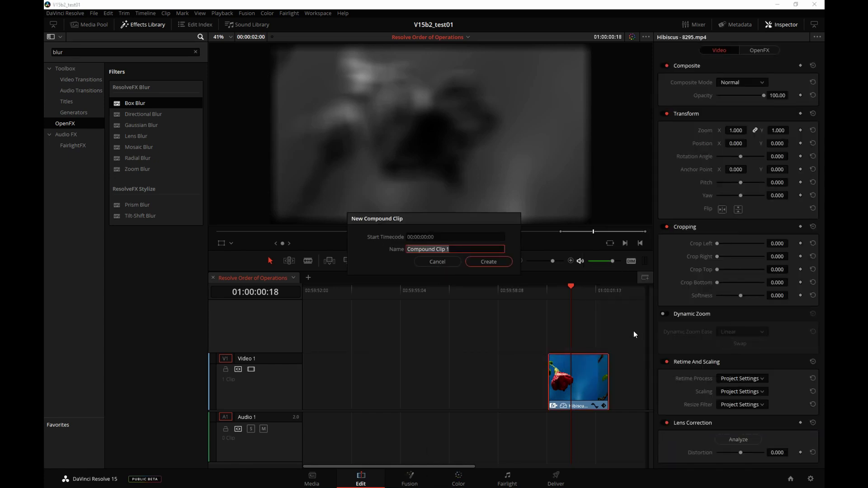
type("Hibiscus")
key("Return")
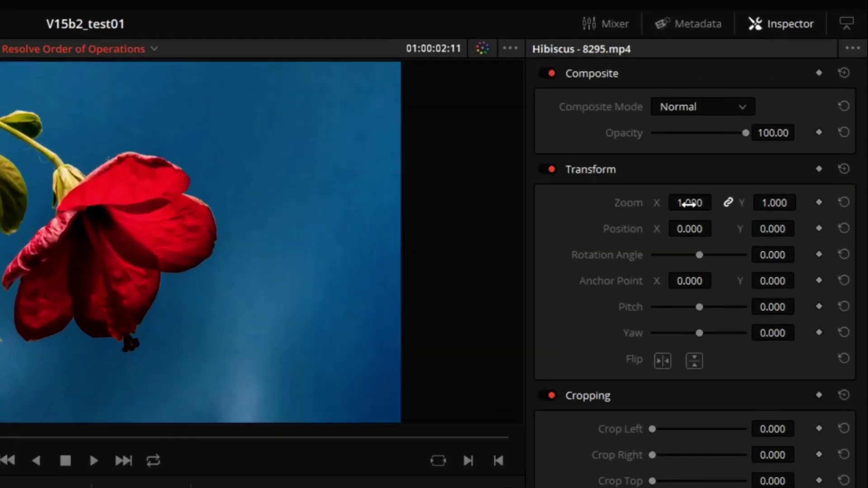
Raise the clip's Inspector zoom, then add a Fusion Transform node with size 0.59.
left_click_drag(689, 204, 716, 202)
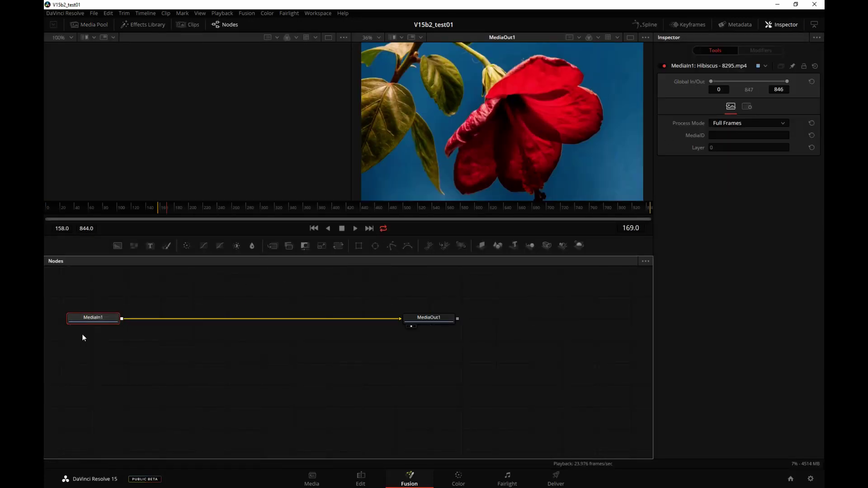
left_click(322, 245)
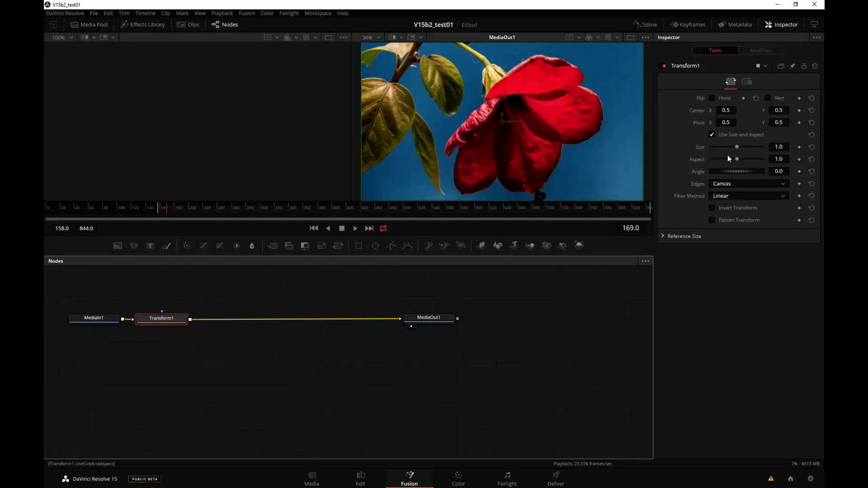
left_click_drag(737, 147, 726, 147)
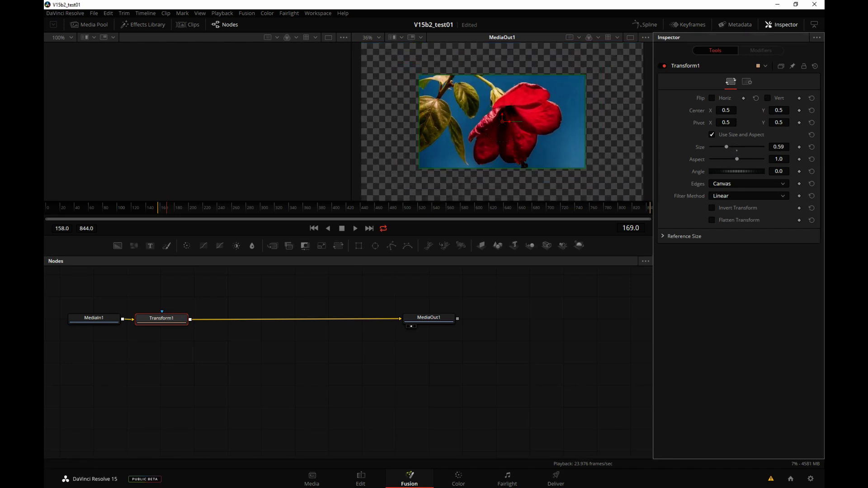